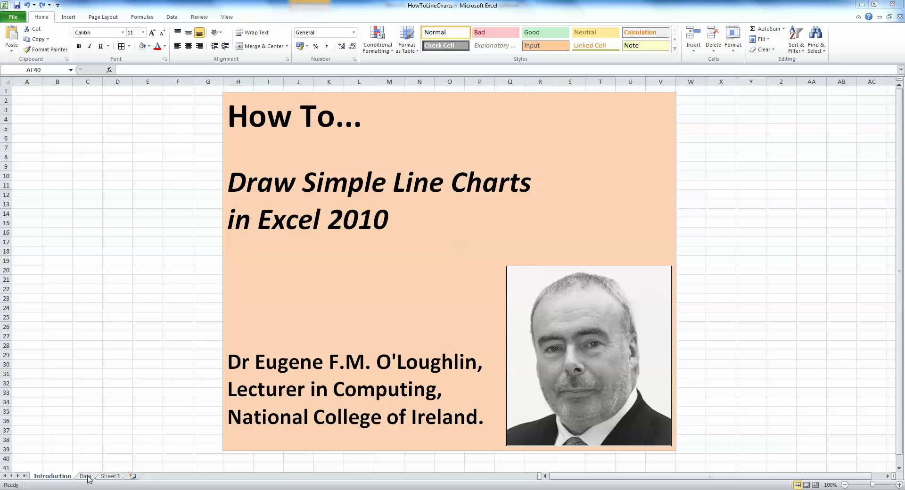
Open the Data sheet and examine its rainfall, mean temperature and combined line charts
{"action": "left_click", "coordinate": [85, 477]}
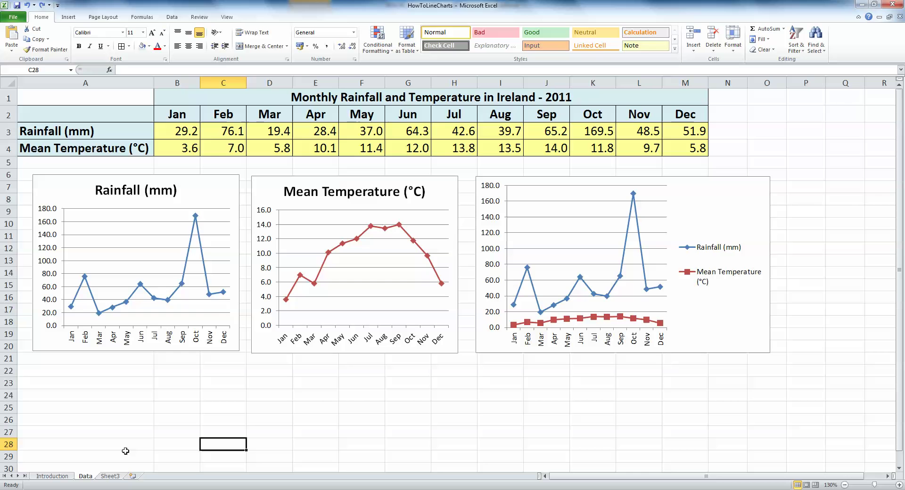
{"action": "left_click", "coordinate": [226, 199]}
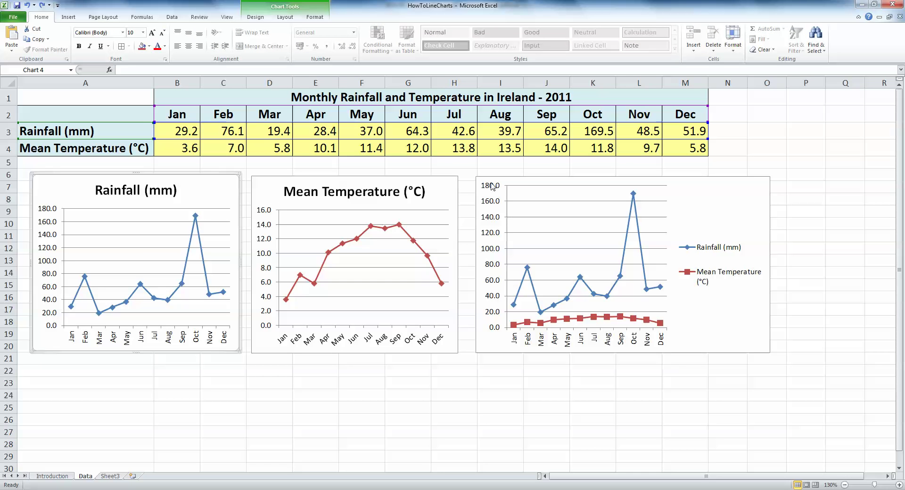
{"action": "left_click", "coordinate": [439, 191]}
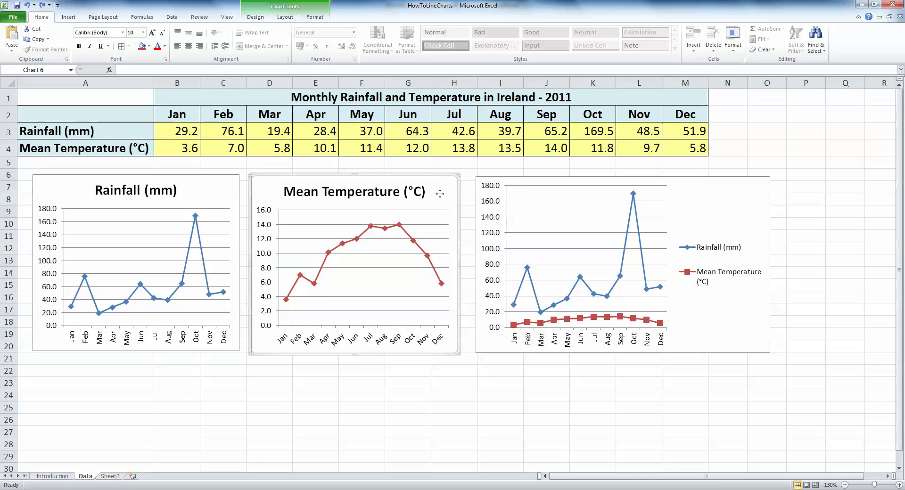
{"action": "left_click", "coordinate": [741, 196]}
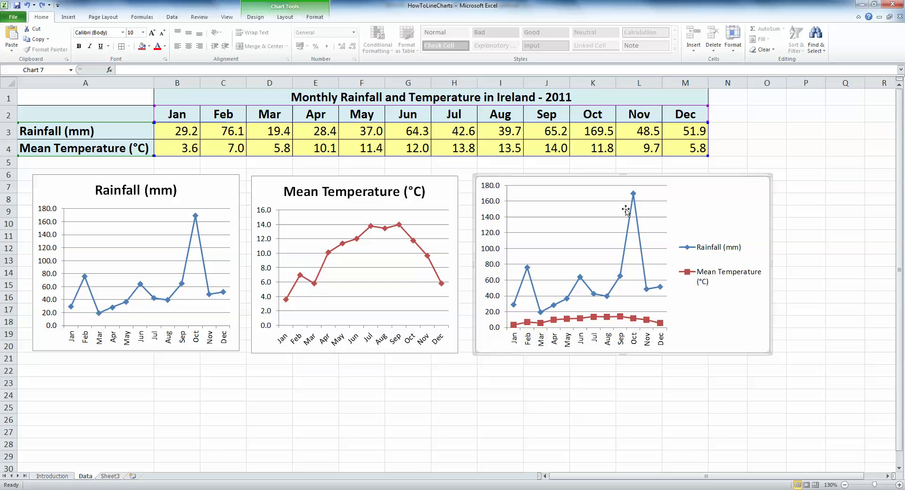
Delete the rainfall, mean temperature and combined line charts from the Data sheet
{"action": "left_click", "coordinate": [222, 196]}
{"action": "key", "text": "Delete"}
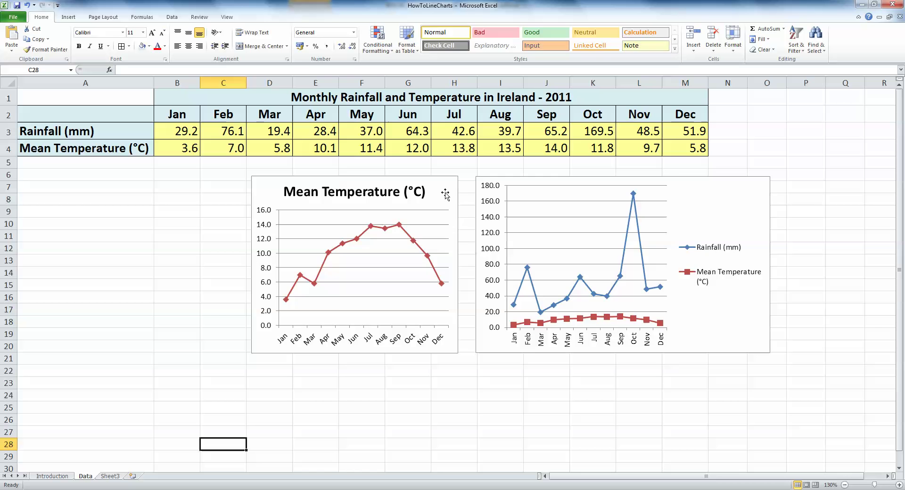
{"action": "left_click", "coordinate": [445, 191]}
{"action": "key", "text": "Delete"}
{"action": "left_click", "coordinate": [695, 184]}
{"action": "key", "text": "Delete"}
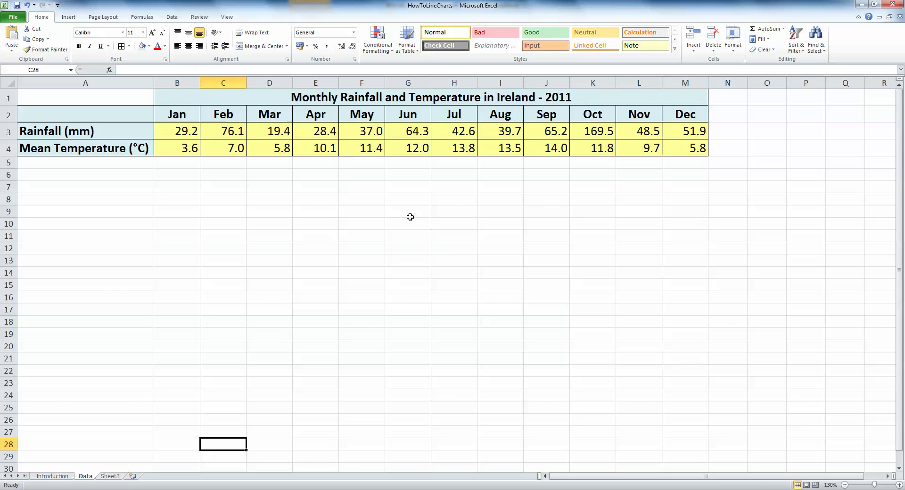
Review the data table's month headings and its rainfall and mean temperature row labels
{"action": "left_click_drag", "start_coordinate": [177, 114], "coordinate": [669, 114]}
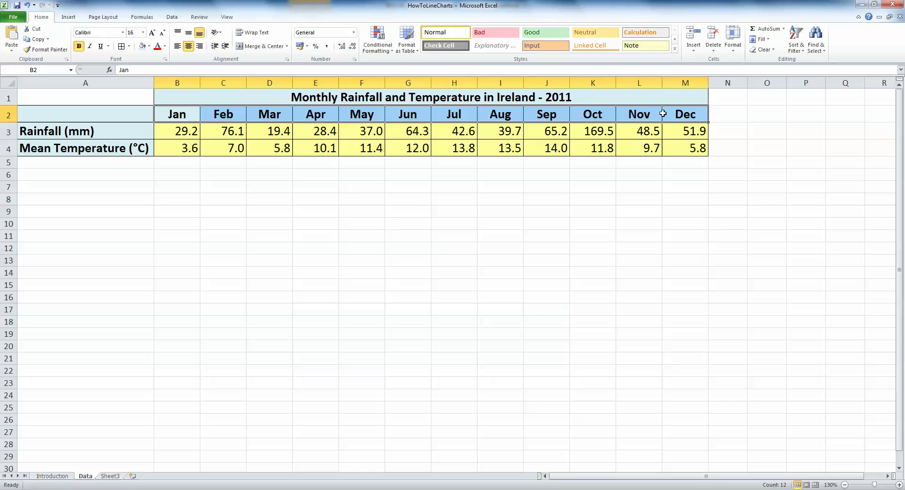
{"action": "left_click", "coordinate": [121, 134]}
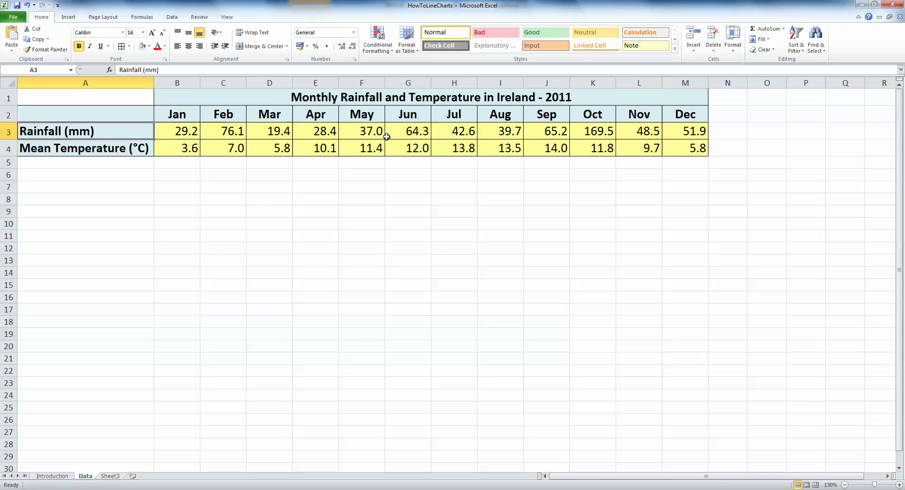
{"action": "left_click", "coordinate": [115, 147]}
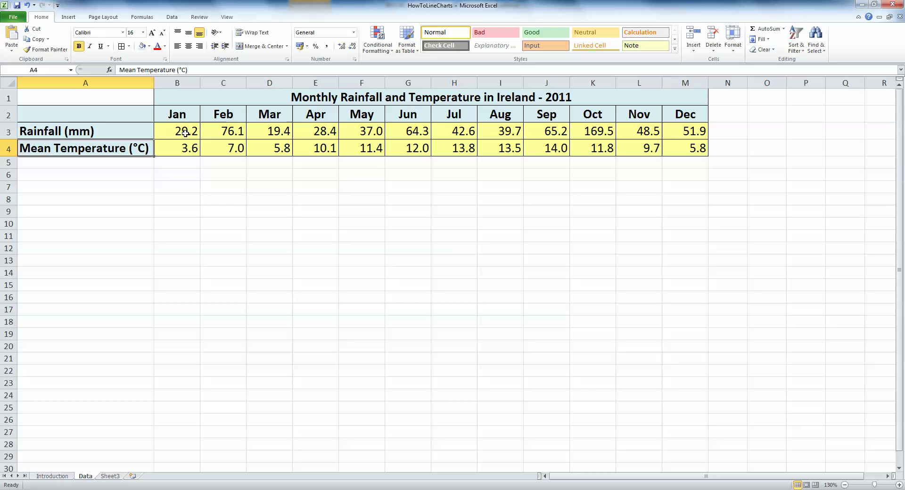
Insert a 2-D line chart with markers from A2:M3 and place it directly below the table, starting in column A
{"action": "left_click_drag", "start_coordinate": [96, 114], "coordinate": [673, 130]}
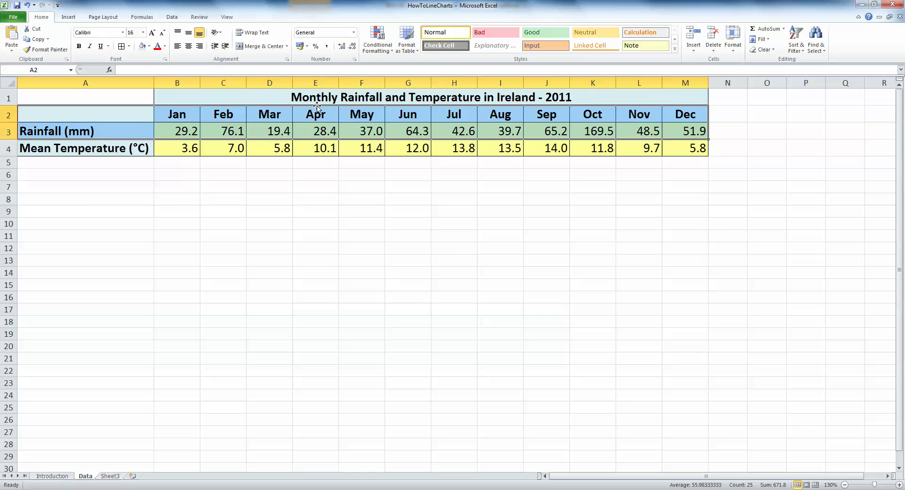
{"action": "left_click", "coordinate": [69, 17]}
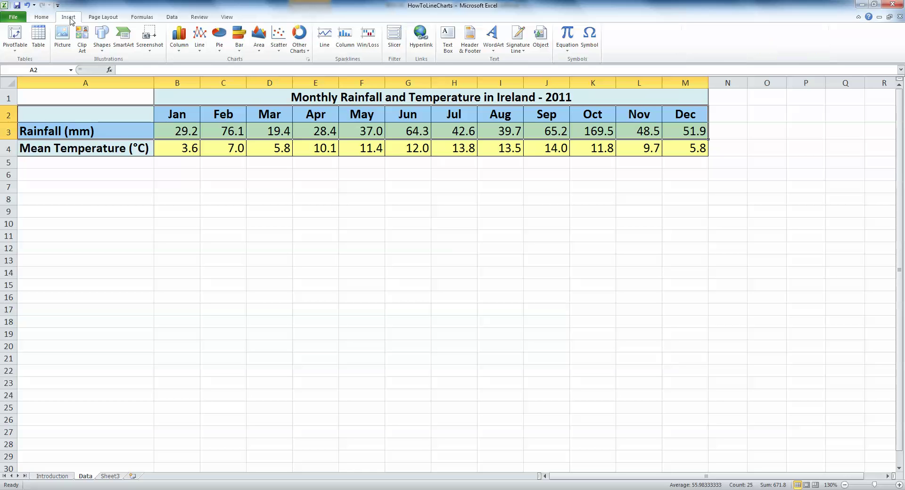
{"action": "left_click", "coordinate": [204, 56]}
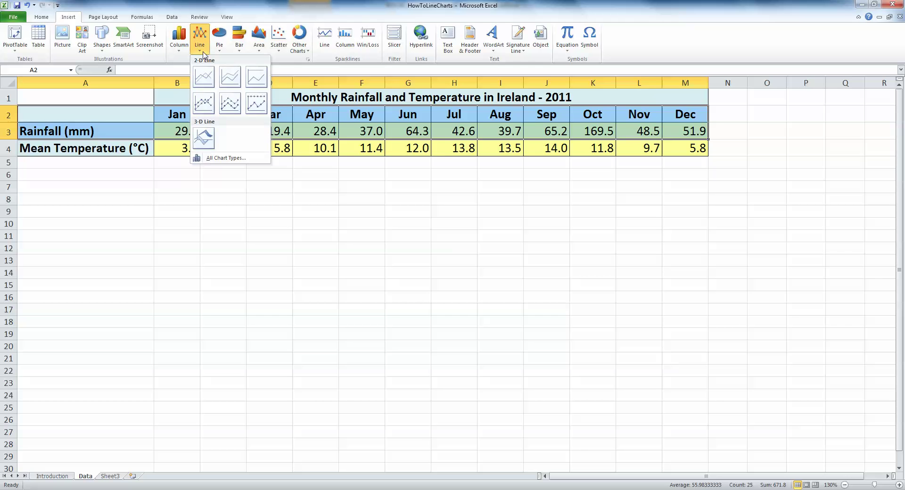
{"action": "left_click", "coordinate": [203, 103]}
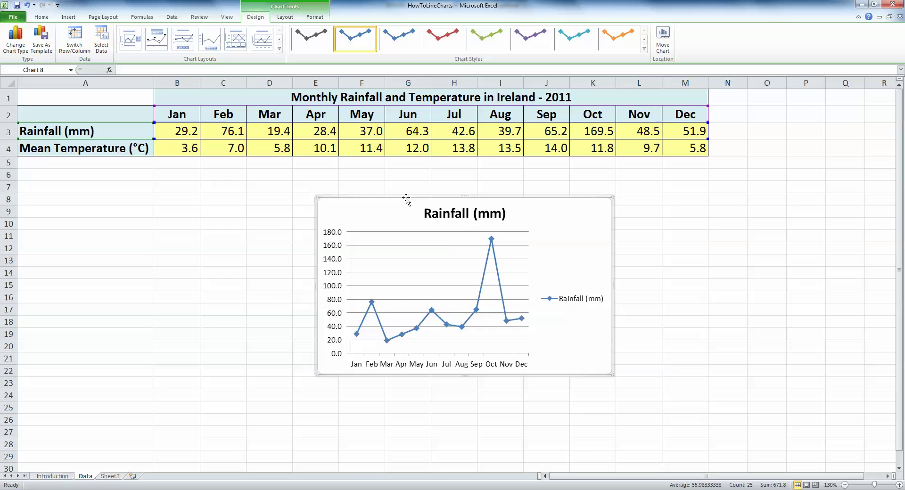
{"action": "left_click_drag", "start_coordinate": [415, 199], "coordinate": [138, 179]}
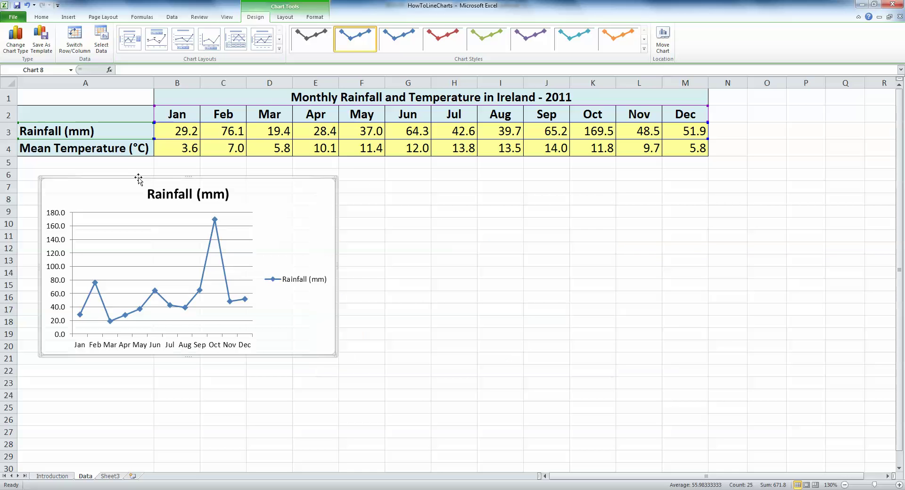
Remove the Rainfall chart's legend and narrow the chart so that it ends in column D
{"action": "left_click", "coordinate": [303, 282]}
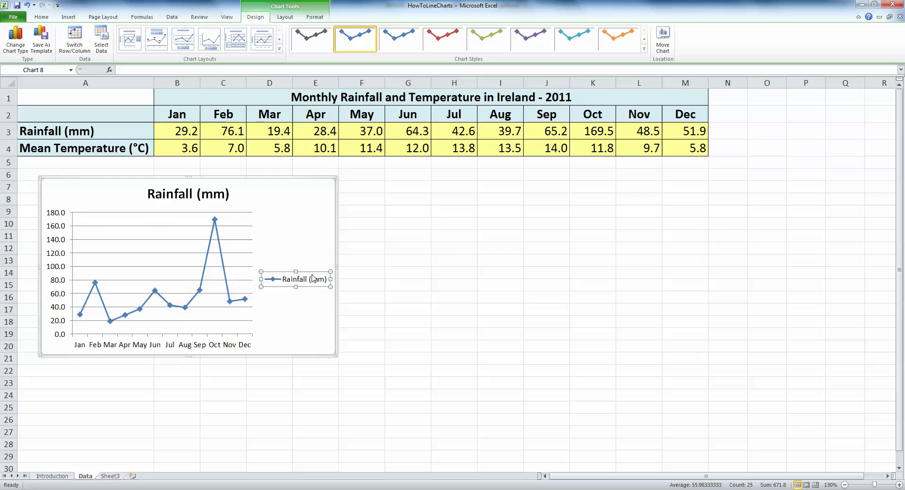
{"action": "key", "text": "Delete"}
{"action": "left_click_drag", "start_coordinate": [336, 264], "coordinate": [278, 257]}
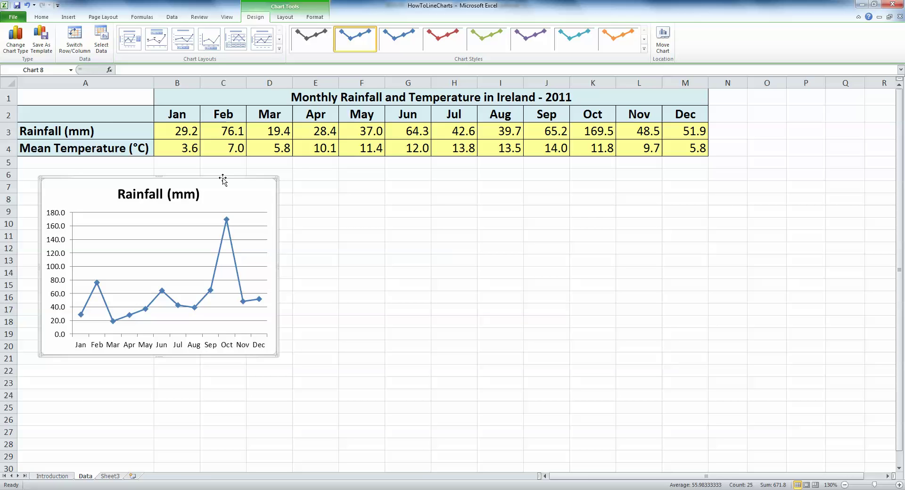
{"action": "left_click_drag", "start_coordinate": [221, 176], "coordinate": [217, 172]}
{"action": "left_click", "coordinate": [268, 369]}
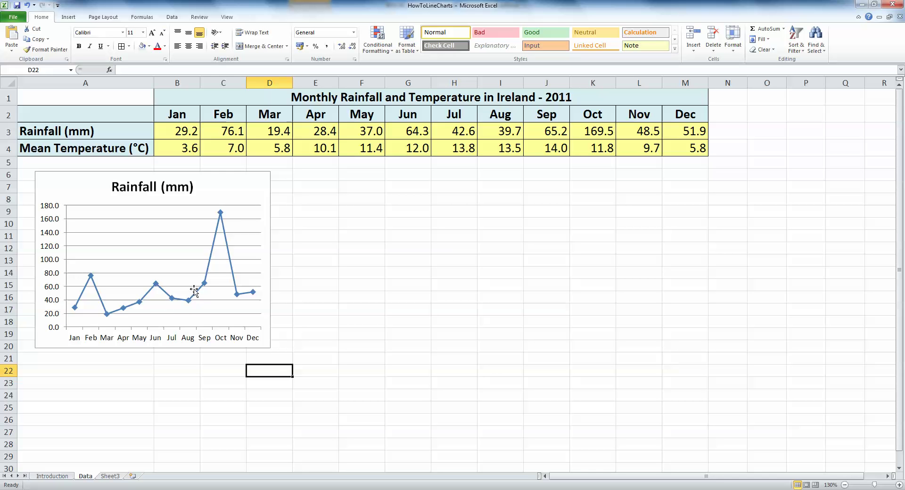
Insert a 2-D line chart with markers from the ranges A2:M2 and A4:M4 and place it beside the Rainfall chart
{"action": "mouse_move", "coordinate": [224, 216]}
{"action": "left_click", "coordinate": [71, 114]}
{"action": "left_click_drag", "start_coordinate": [71, 114], "coordinate": [689, 114]}
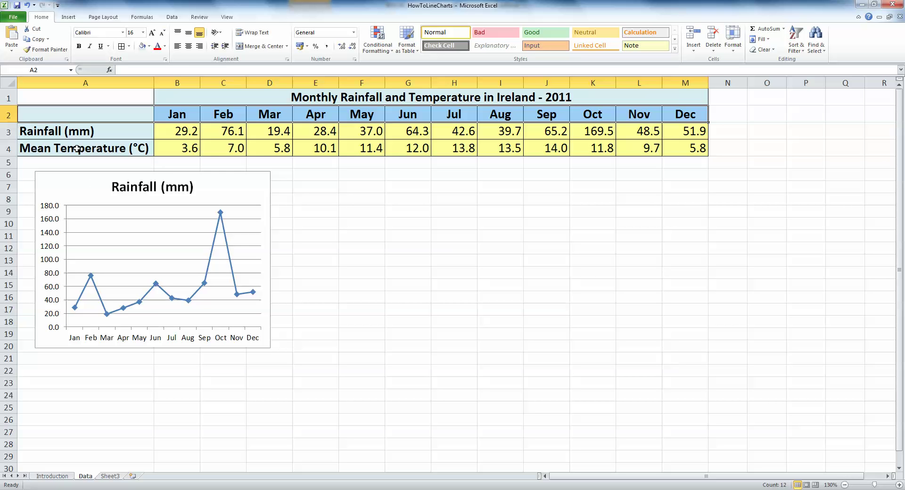
{"action": "left_click_drag", "start_coordinate": [94, 149], "coordinate": [695, 151]}
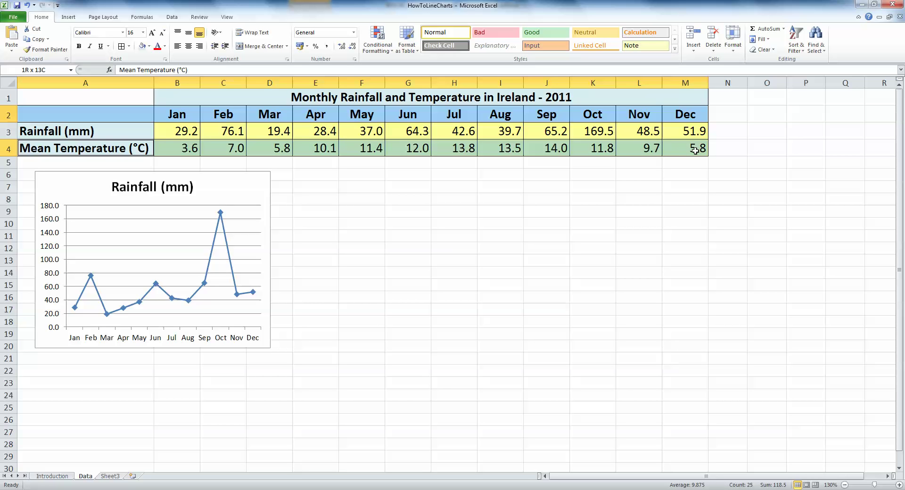
{"action": "left_click_drag", "start_coordinate": [695, 151], "coordinate": [695, 151]}
{"action": "left_click", "coordinate": [69, 17]}
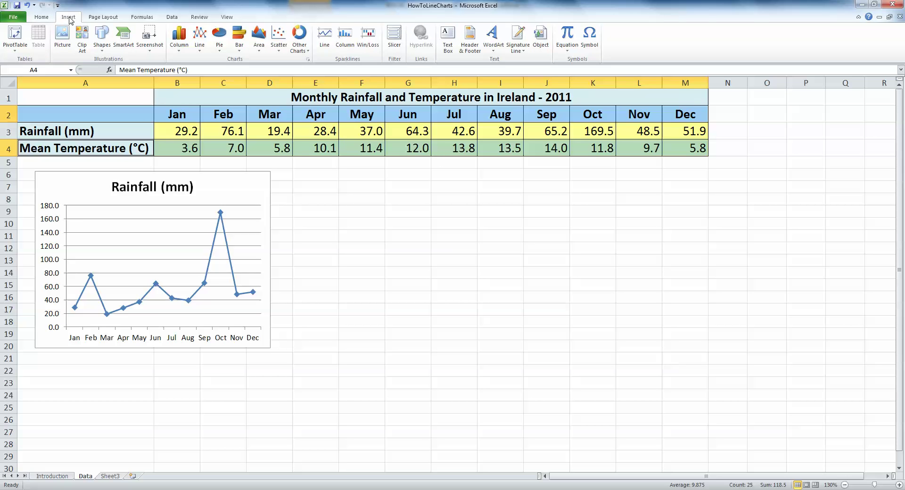
{"action": "left_click", "coordinate": [200, 40]}
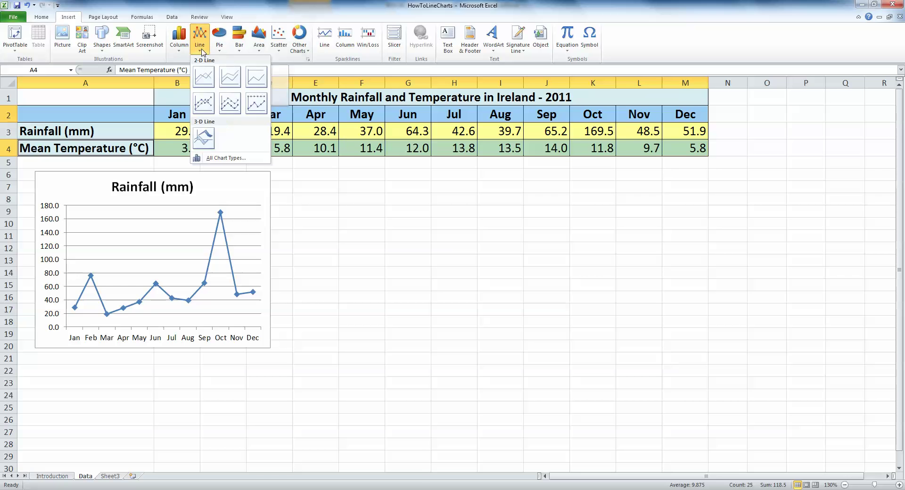
{"action": "left_click", "coordinate": [204, 104]}
{"action": "left_click_drag", "start_coordinate": [478, 198], "coordinate": [444, 172]}
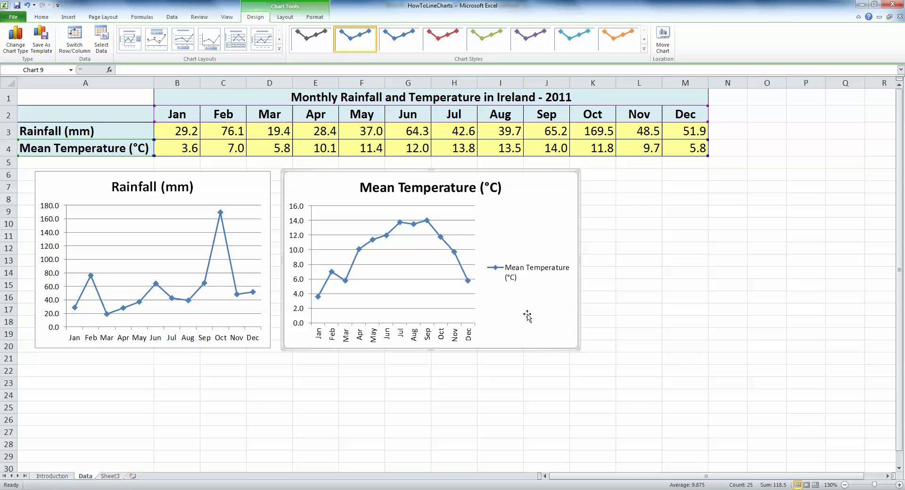
Remove the Mean Temperature chart's legend and narrow the chart so that it ends in column I
{"action": "left_click", "coordinate": [535, 272]}
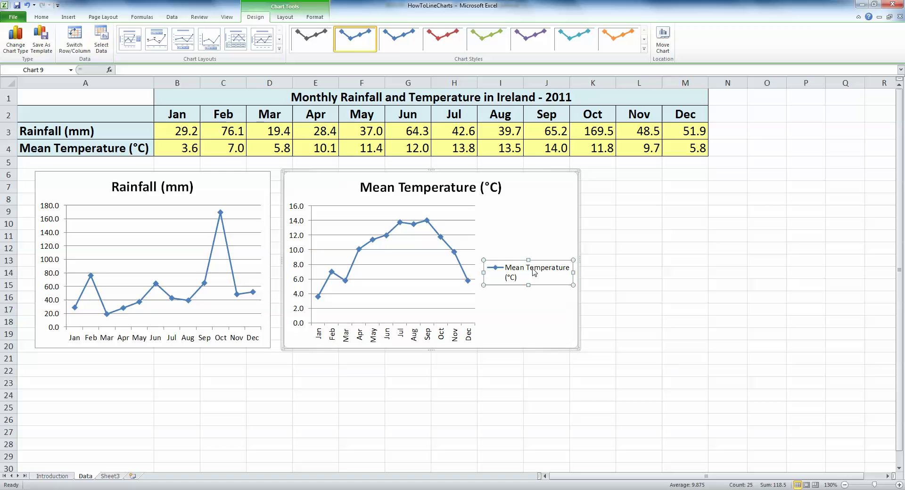
{"action": "key", "text": "Delete"}
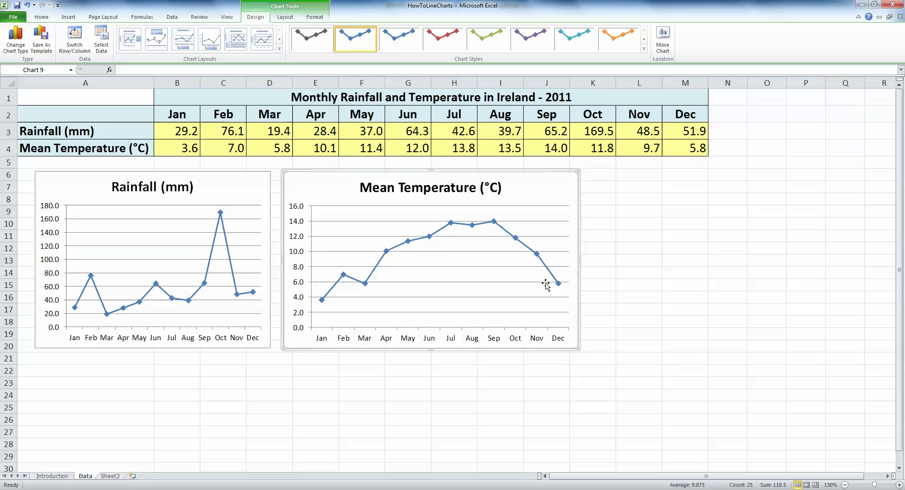
{"action": "left_click_drag", "start_coordinate": [580, 260], "coordinate": [510, 263]}
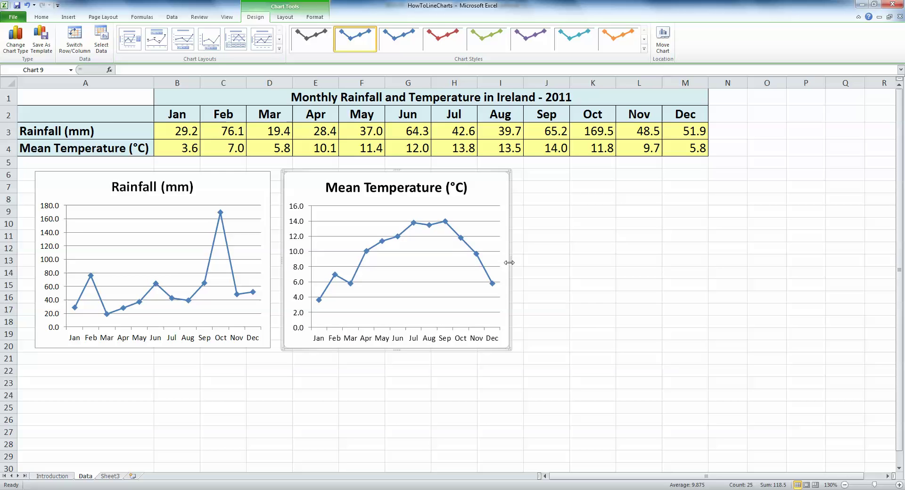
Apply the red chart style to the Mean Temperature chart
{"action": "left_click", "coordinate": [445, 41]}
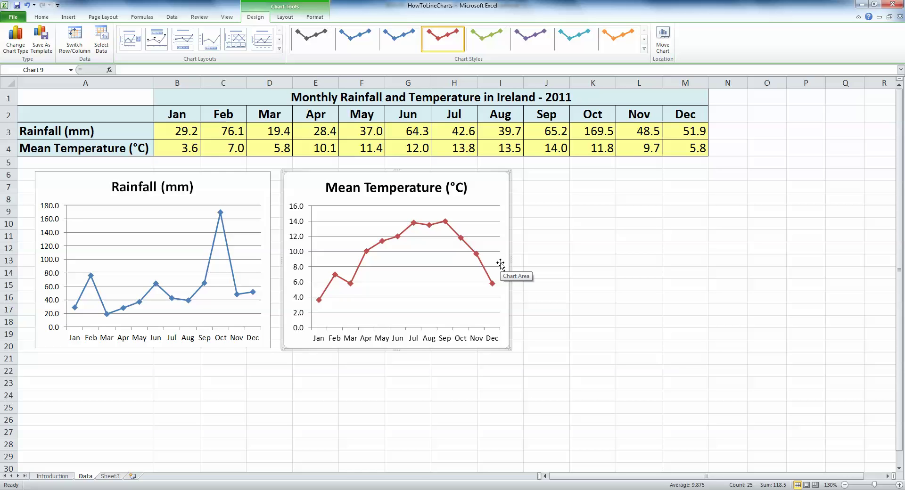
{"action": "left_click", "coordinate": [604, 239]}
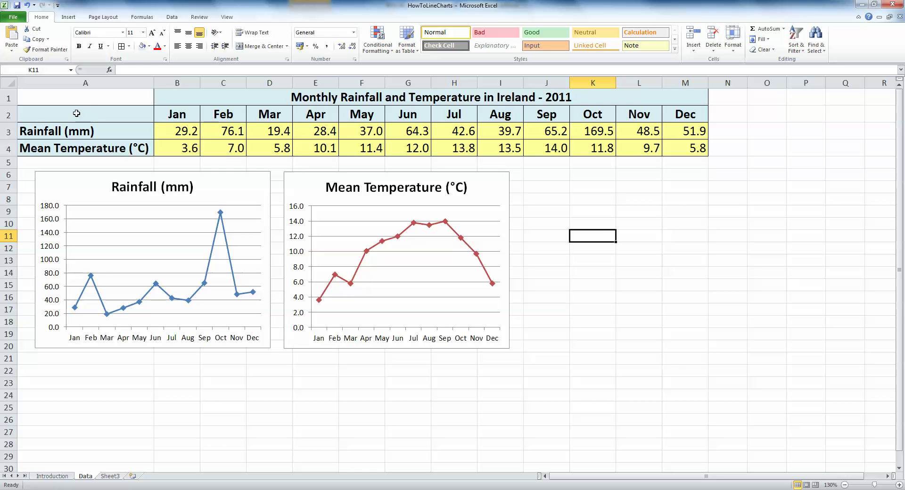
Insert a 2-D line chart with markers from A2:M4 and place it beside the Mean Temperature chart, starting in column I
{"action": "left_click_drag", "start_coordinate": [76, 113], "coordinate": [664, 147]}
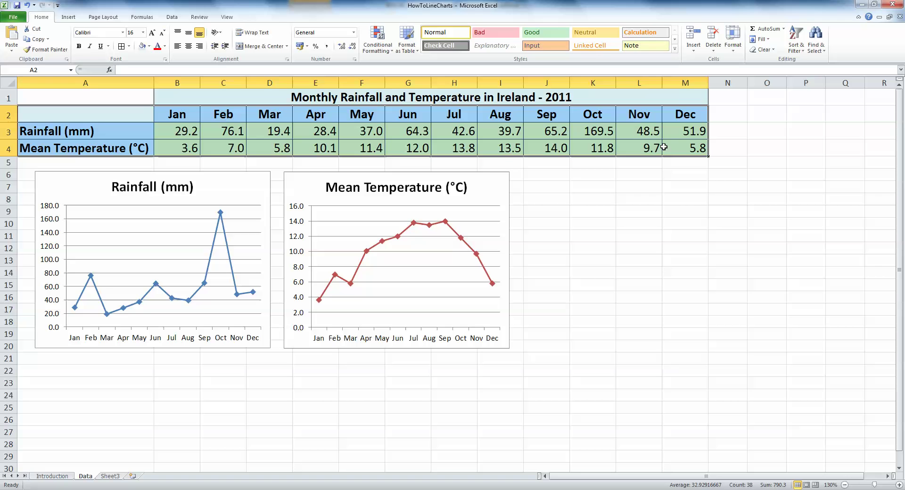
{"action": "left_click", "coordinate": [68, 17]}
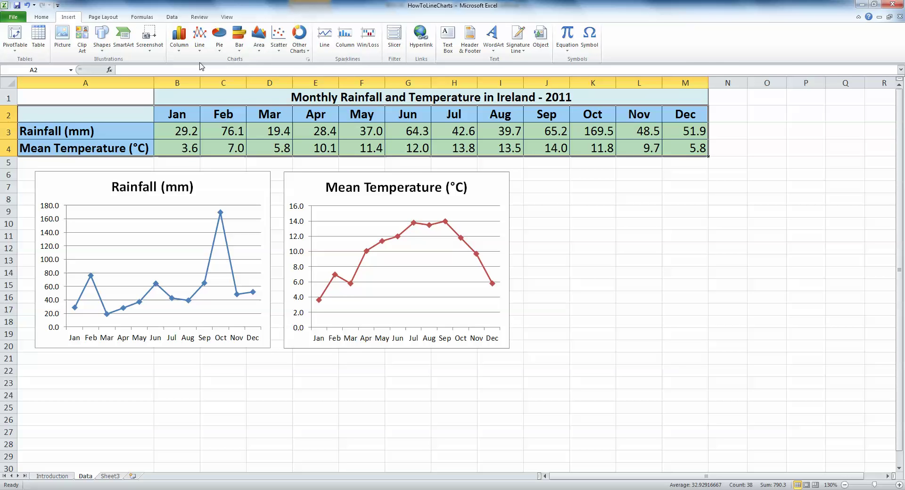
{"action": "left_click", "coordinate": [200, 38]}
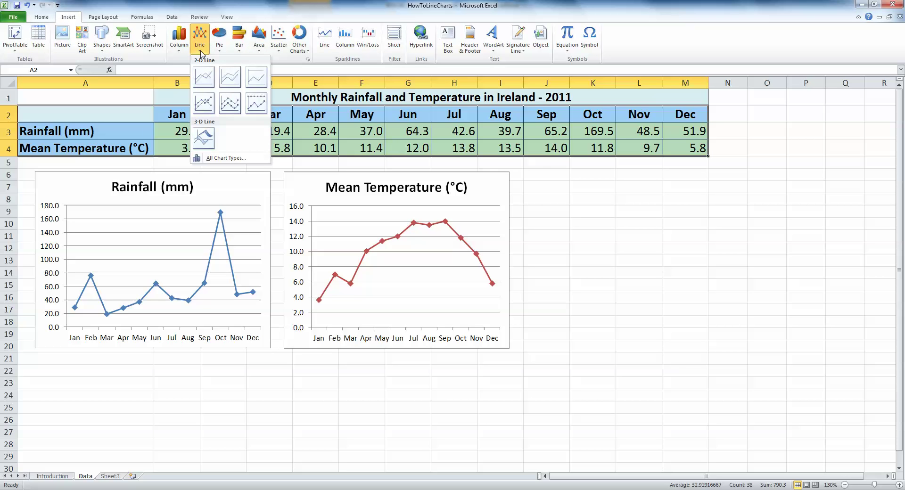
{"action": "left_click", "coordinate": [204, 109]}
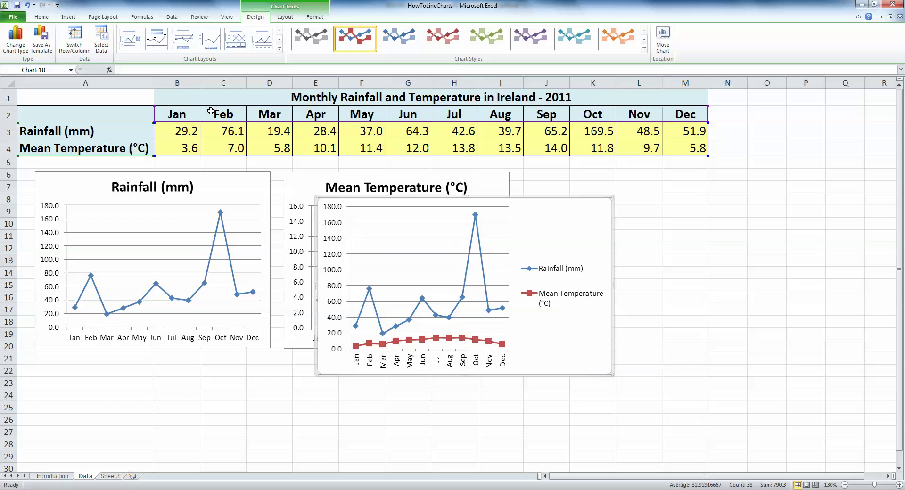
{"action": "left_click_drag", "start_coordinate": [481, 196], "coordinate": [693, 171]}
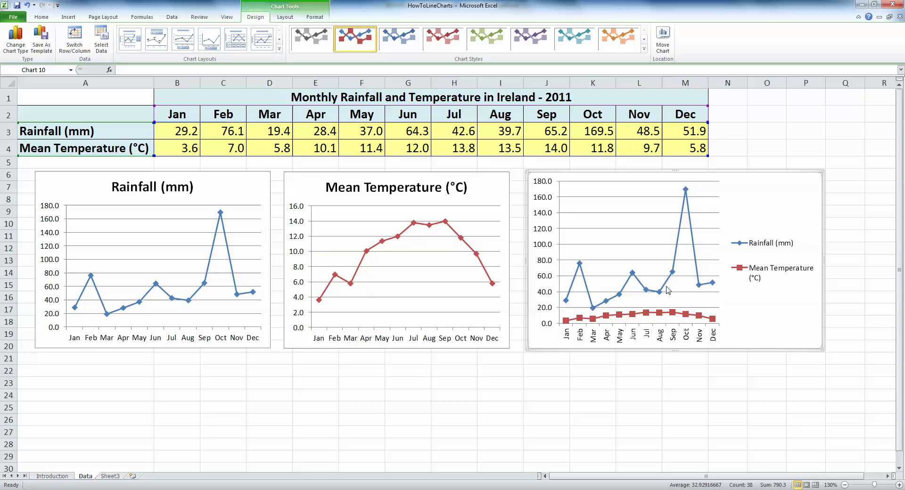
{"action": "mouse_move", "coordinate": [667, 289]}
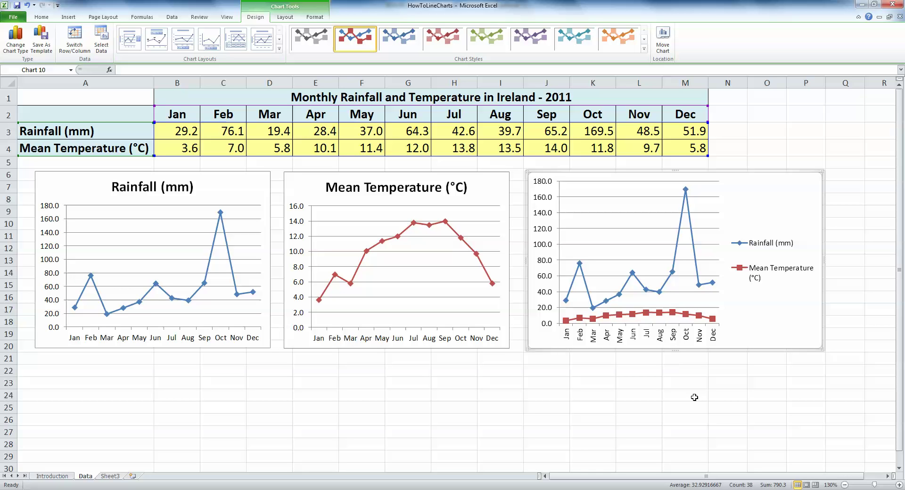